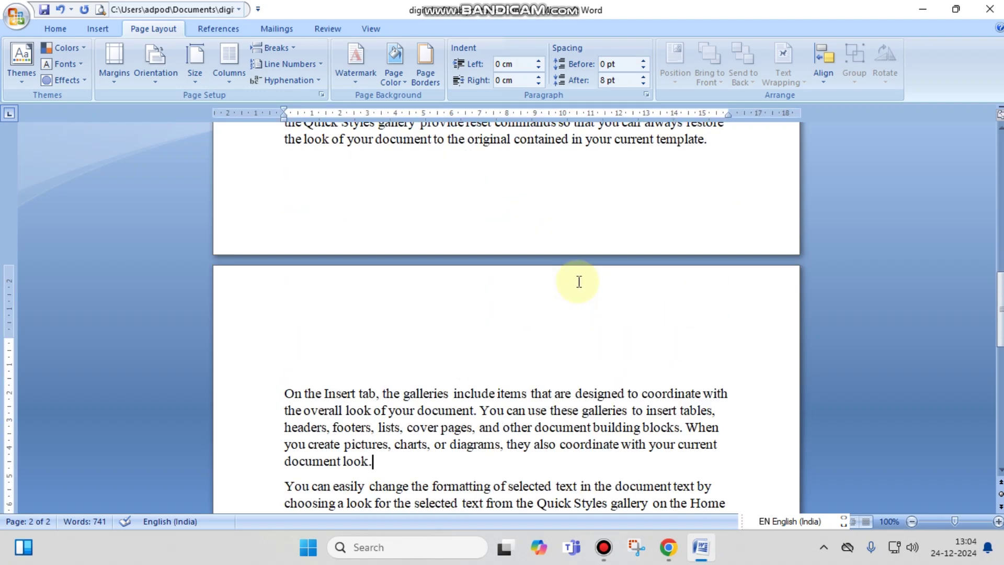
Step: Set the page color to a light green theme shade and check it on both pages
{"action": "scroll", "coordinate": [579, 281], "scroll_direction": "down", "scroll_amount": 2}
{"action": "scroll", "coordinate": [579, 281], "scroll_direction": "up", "scroll_amount": 3}
{"action": "scroll", "coordinate": [579, 281], "scroll_direction": "down", "scroll_amount": 6}
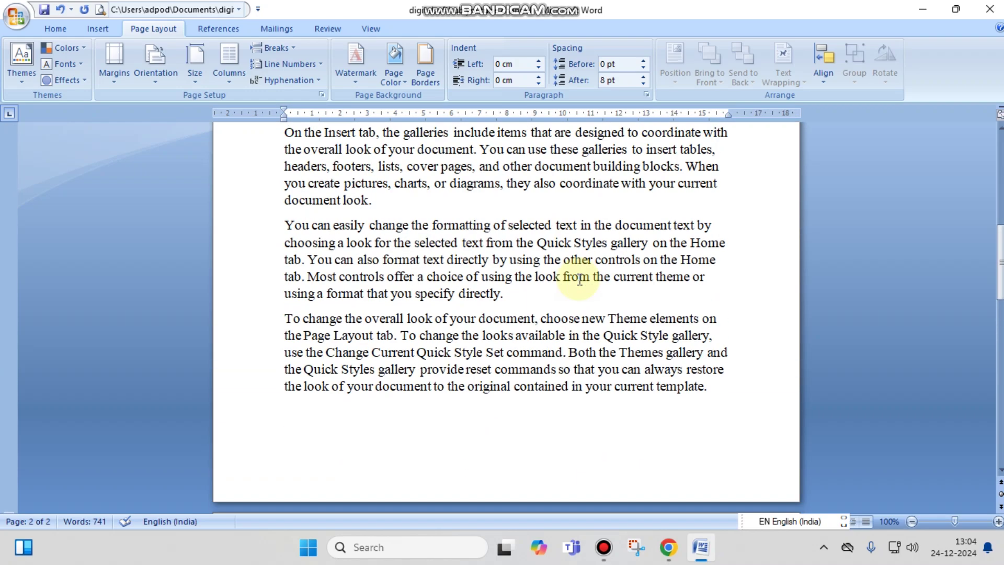
{"action": "scroll", "coordinate": [580, 279], "scroll_direction": "up", "scroll_amount": 10}
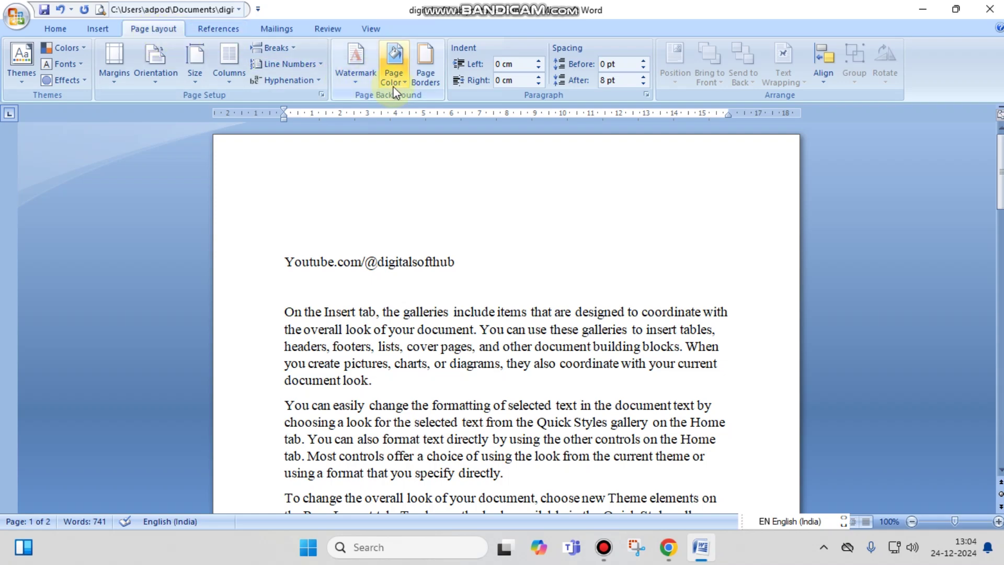
{"action": "left_click", "coordinate": [394, 68]}
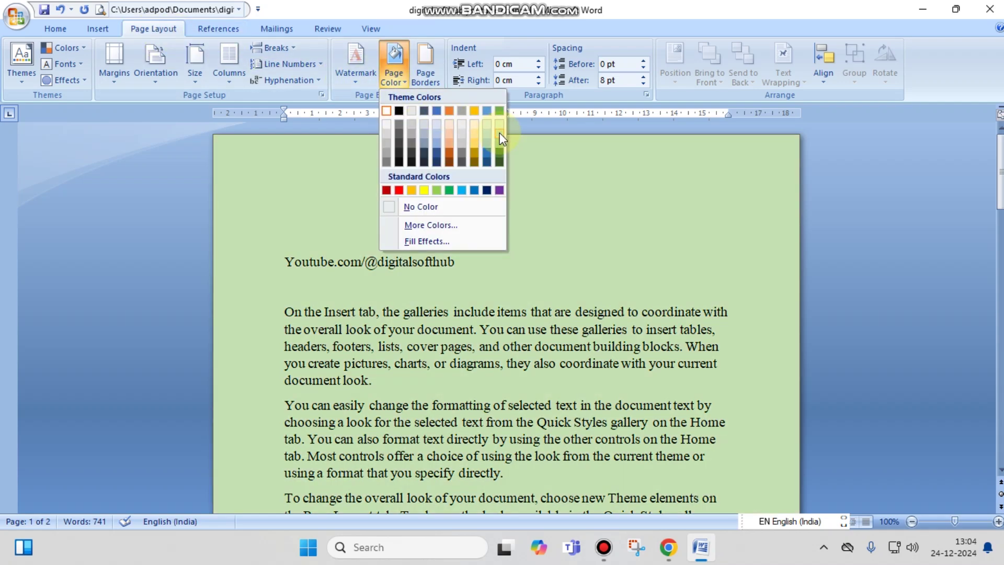
{"action": "left_click", "coordinate": [500, 131]}
{"action": "scroll", "coordinate": [554, 242], "scroll_direction": "down", "scroll_amount": 5}
{"action": "scroll", "coordinate": [559, 242], "scroll_direction": "down", "scroll_amount": 2}
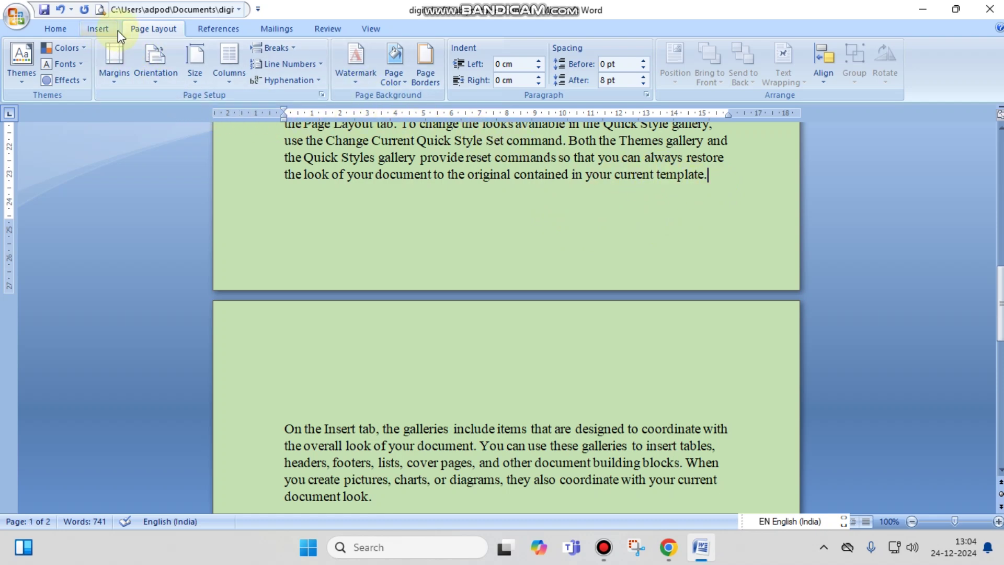
Step: Insert a continuous section break at the end of the first page's text
{"action": "left_click", "coordinate": [272, 48]}
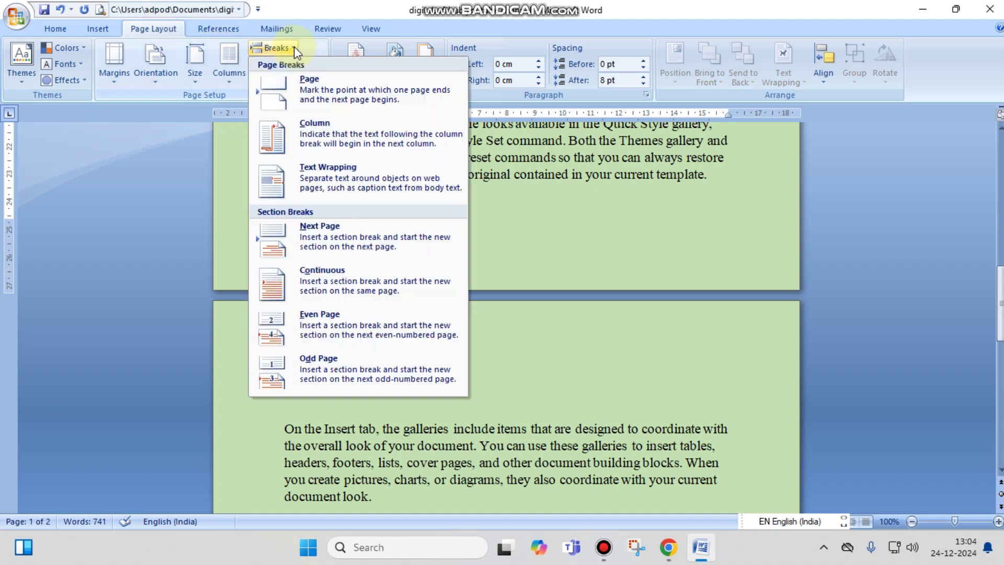
{"action": "left_click", "coordinate": [345, 278]}
{"action": "scroll", "coordinate": [567, 242], "scroll_direction": "down", "scroll_amount": 4}
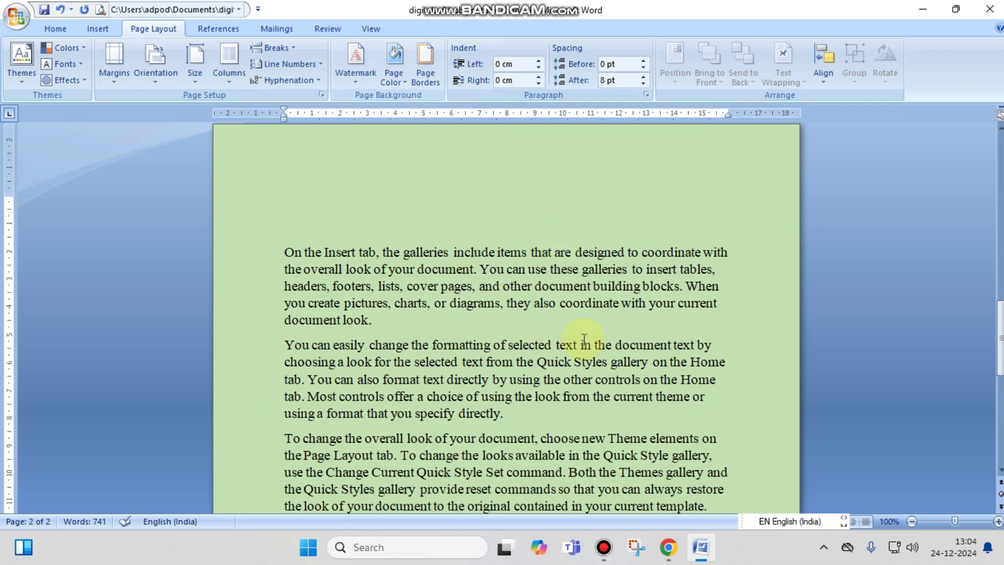
Step: Change the page color to a light gold theme shade and check it across both pages
{"action": "scroll", "coordinate": [591, 314], "scroll_direction": "up", "scroll_amount": 5}
{"action": "scroll", "coordinate": [550, 335], "scroll_direction": "down", "scroll_amount": 2}
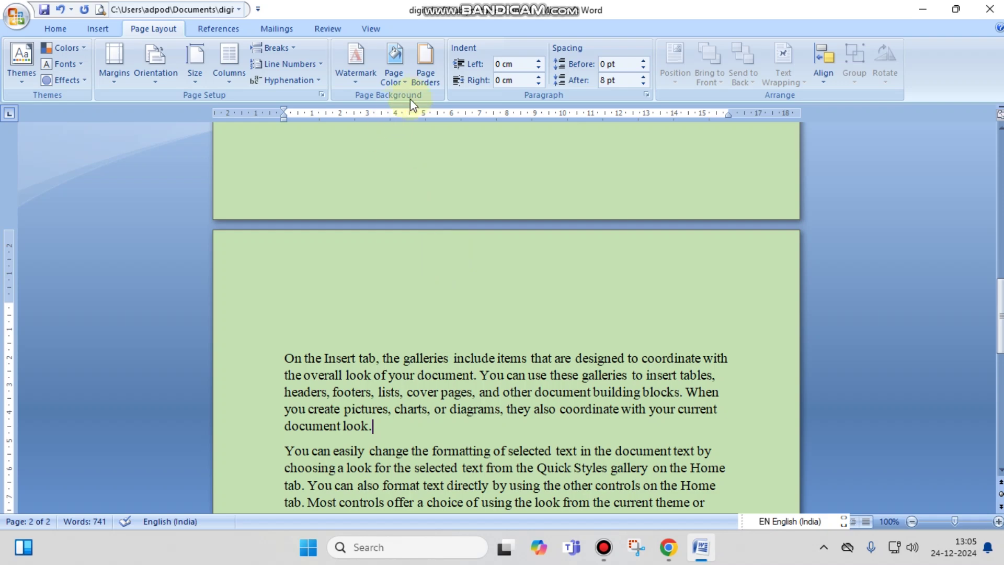
{"action": "left_click", "coordinate": [398, 83]}
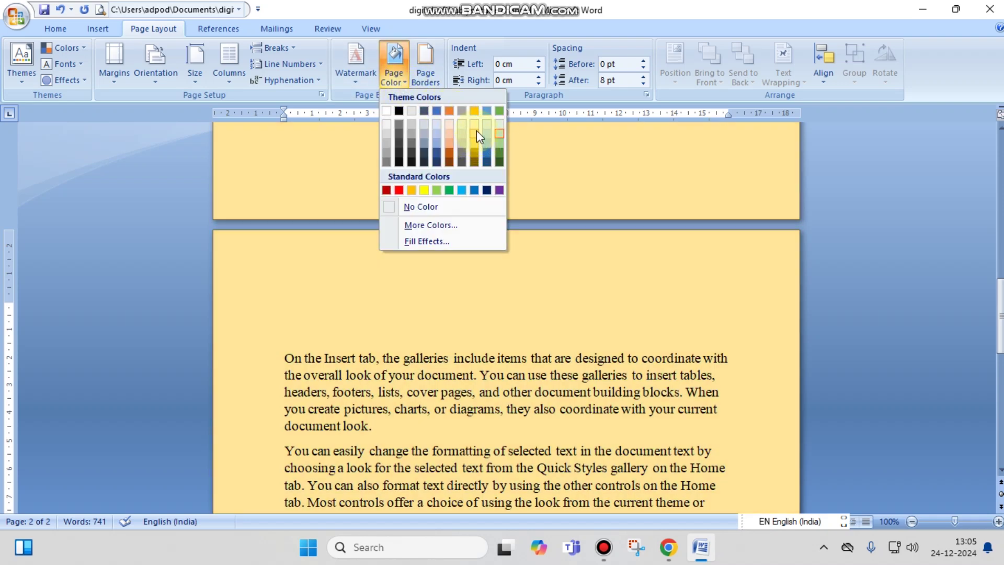
{"action": "left_click", "coordinate": [476, 130]}
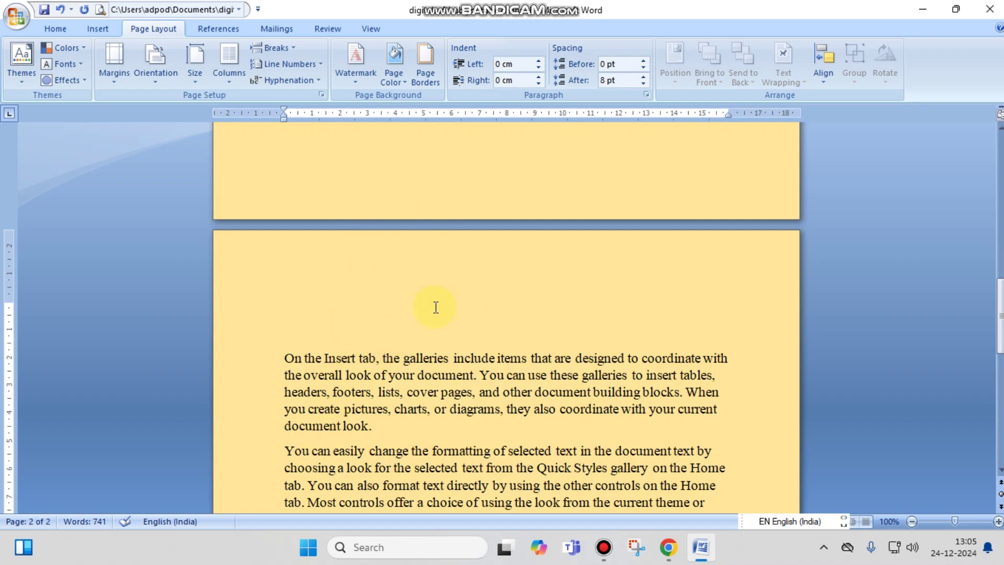
{"action": "scroll", "coordinate": [435, 307], "scroll_direction": "up", "scroll_amount": 10}
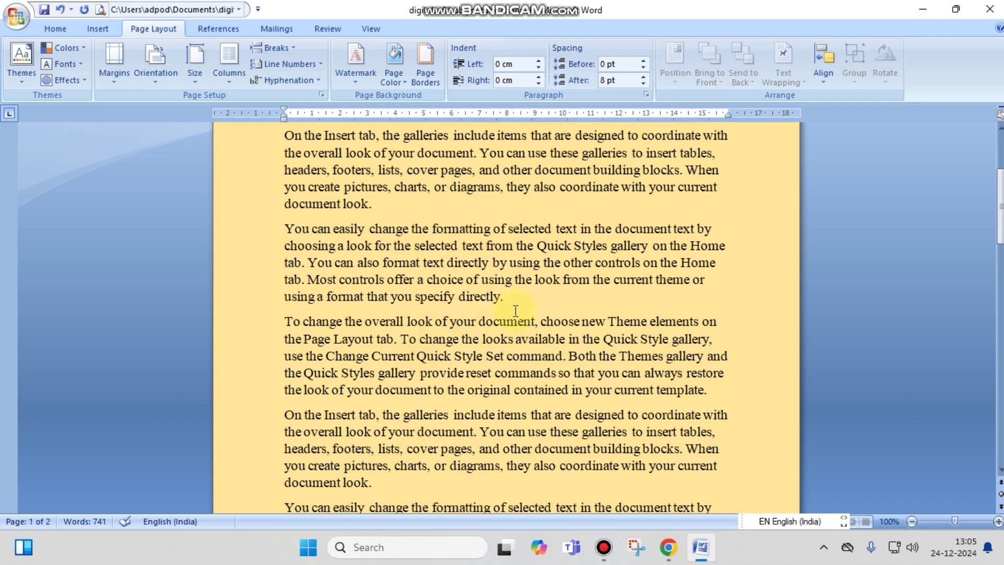
{"action": "scroll", "coordinate": [515, 310], "scroll_direction": "down", "scroll_amount": 4}
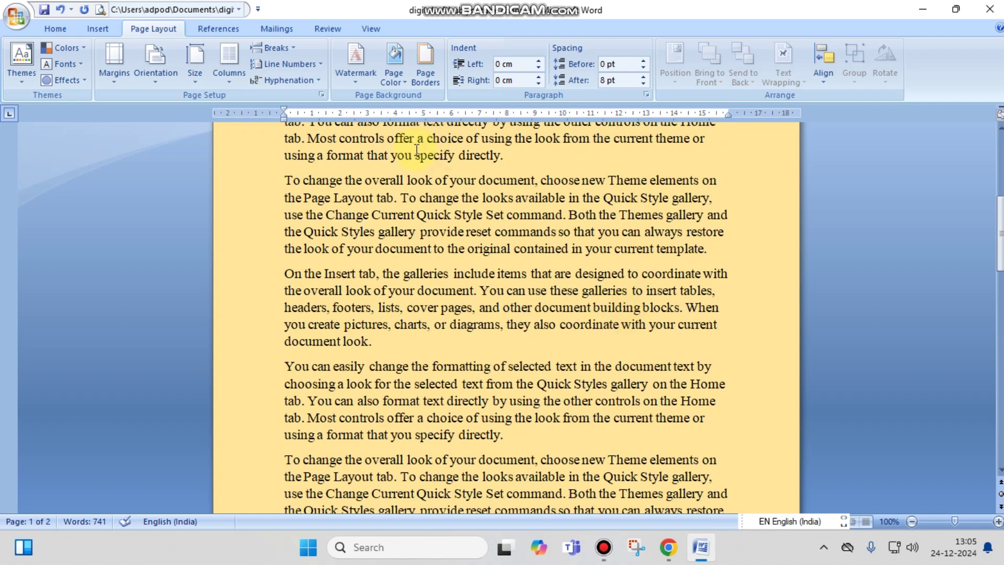
Step: Set the page color back to white from the theme colors
{"action": "left_click", "coordinate": [396, 77]}
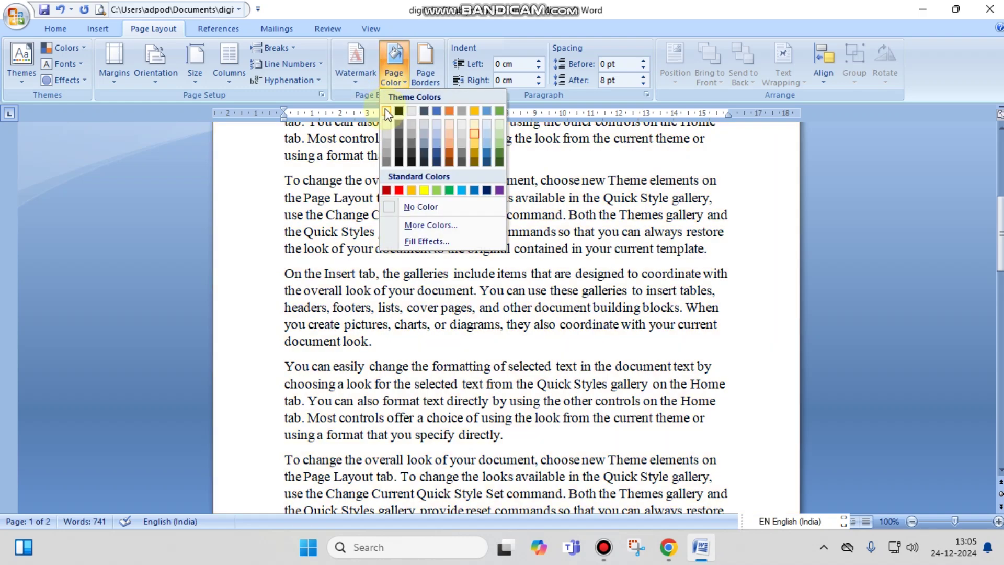
{"action": "left_click", "coordinate": [386, 111]}
{"action": "scroll", "coordinate": [565, 301], "scroll_direction": "up", "scroll_amount": 9}
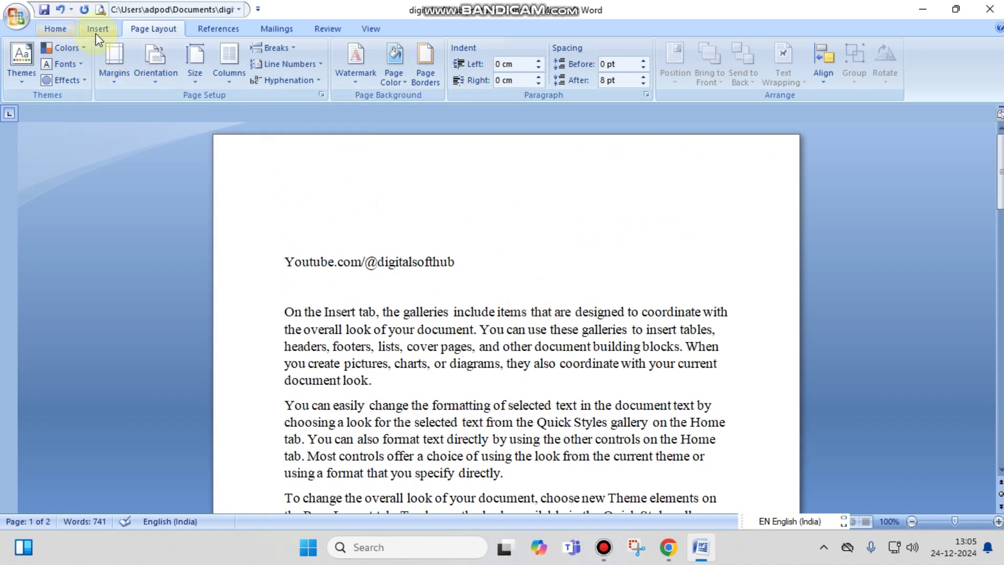
Step: Draw a rectangle about 26 cm high and 18.4 cm wide over the first page
{"action": "left_click", "coordinate": [911, 522]}
{"action": "left_click", "coordinate": [911, 521]}
{"action": "left_click", "coordinate": [911, 521]}
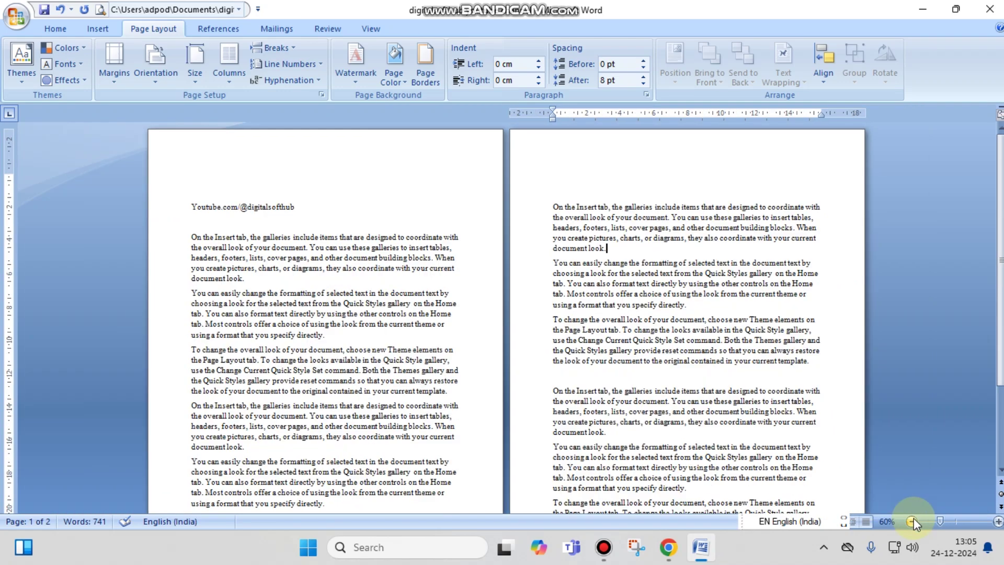
{"action": "left_click", "coordinate": [911, 521]}
{"action": "left_click", "coordinate": [912, 522]}
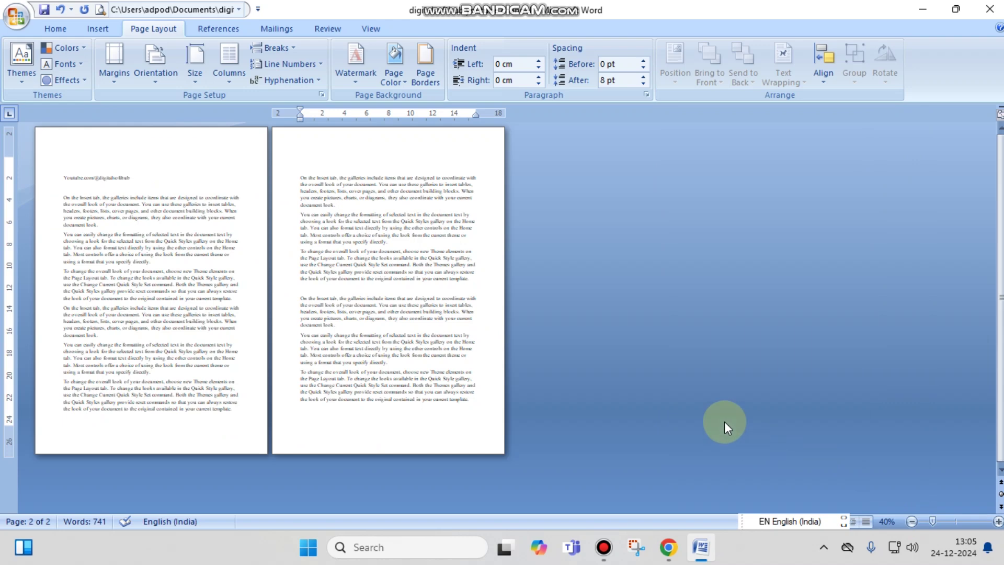
{"action": "left_click", "coordinate": [100, 30]}
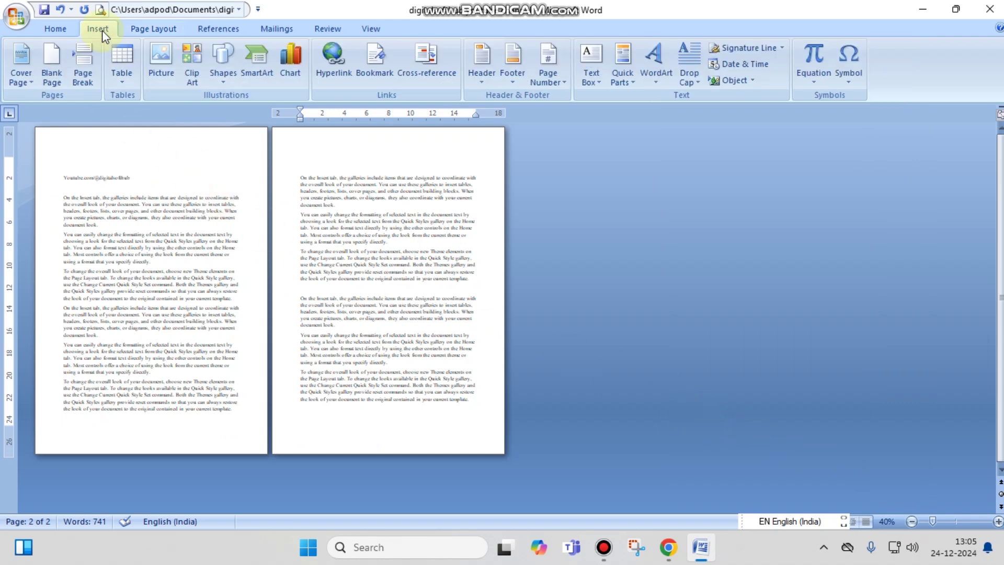
{"action": "left_click", "coordinate": [218, 82]}
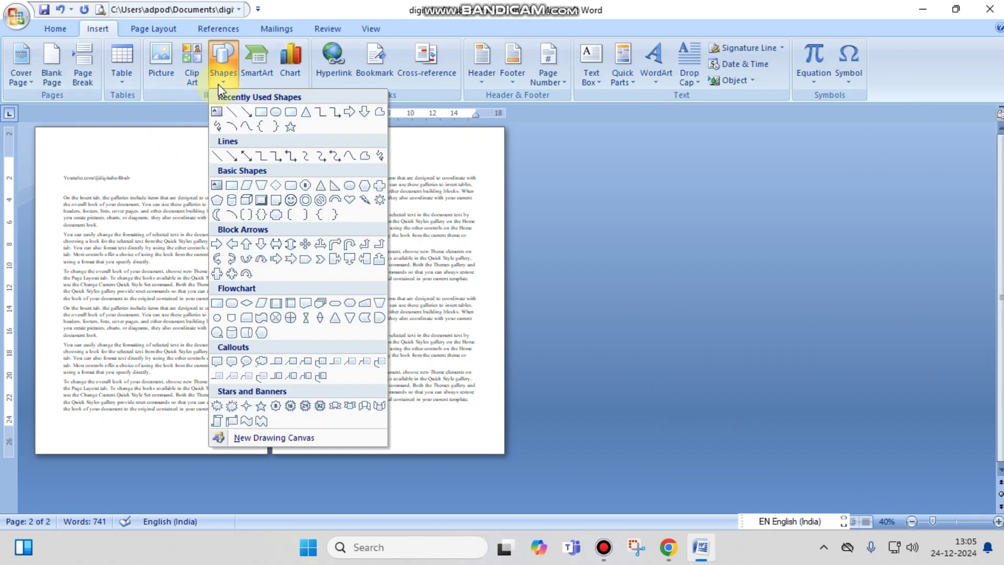
{"action": "left_click", "coordinate": [264, 111]}
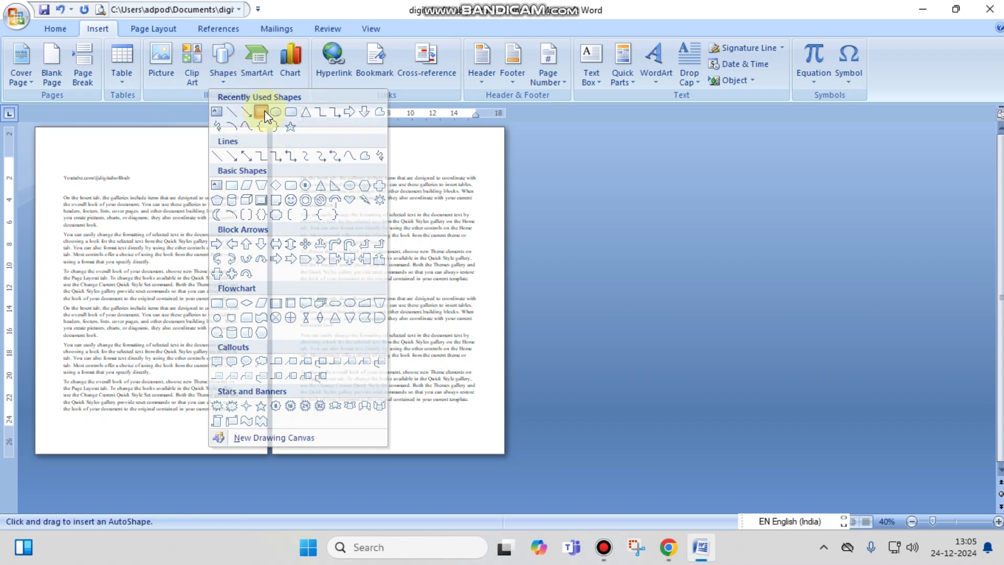
{"action": "left_click_drag", "start_coordinate": [47, 140], "coordinate": [253, 427]}
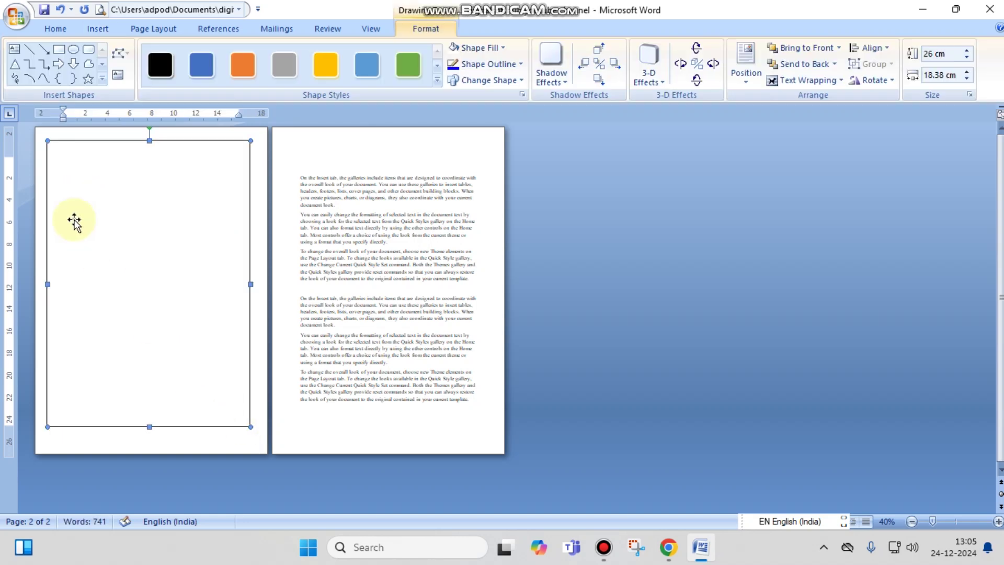
Step: Enlarge the rectangle to about 30.6 by 21.3 cm to cover the whole first page, and place a copy over the second page
{"action": "left_click_drag", "start_coordinate": [46, 140], "coordinate": [35, 126]}
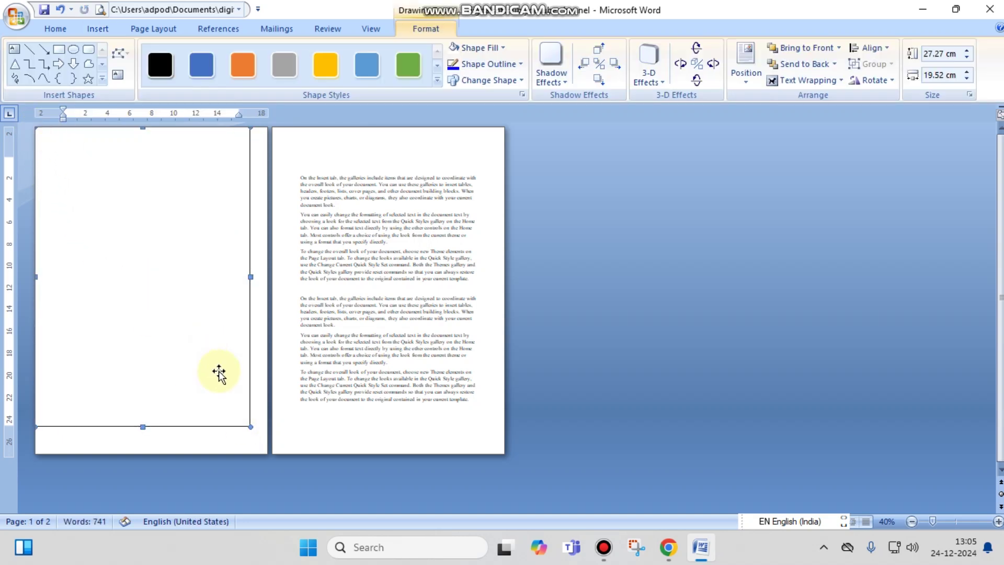
{"action": "left_click_drag", "start_coordinate": [248, 426], "coordinate": [267, 465]}
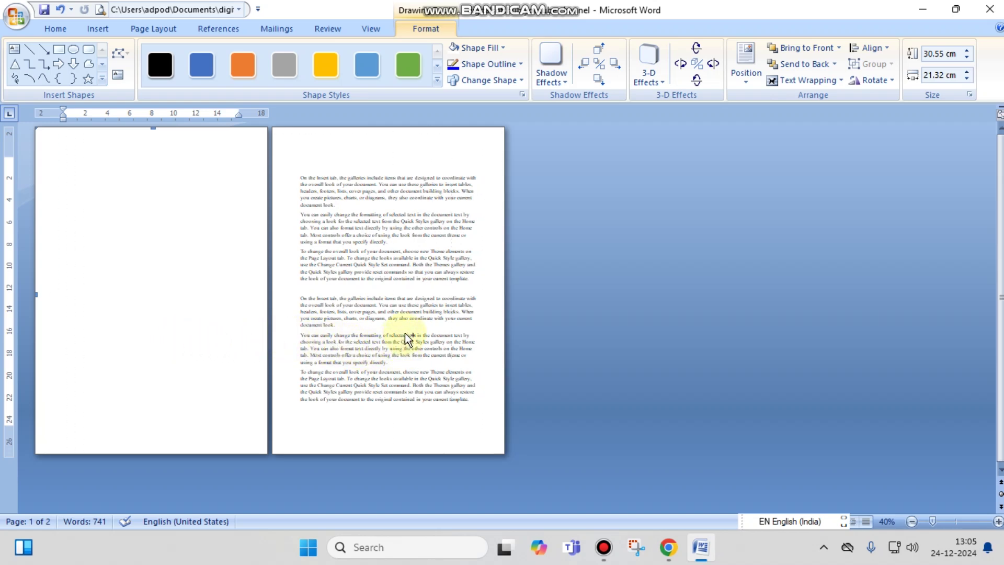
{"action": "left_click_drag", "start_coordinate": [408, 339], "coordinate": [403, 337]}
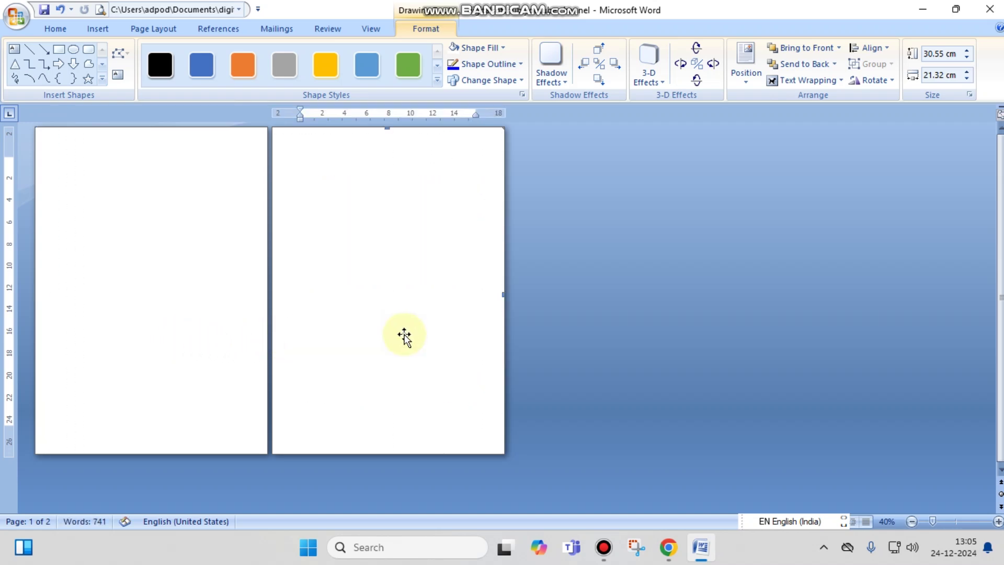
Step: Fill the rectangle on the first page with Gold, Accent 4, Lighter 80%
{"action": "left_click", "coordinate": [183, 272]}
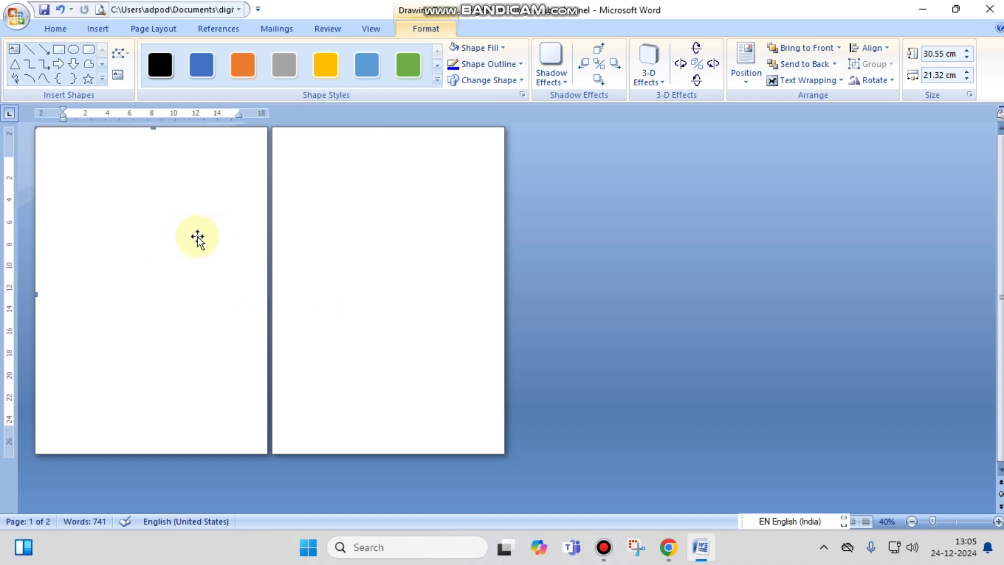
{"action": "left_click", "coordinate": [501, 49]}
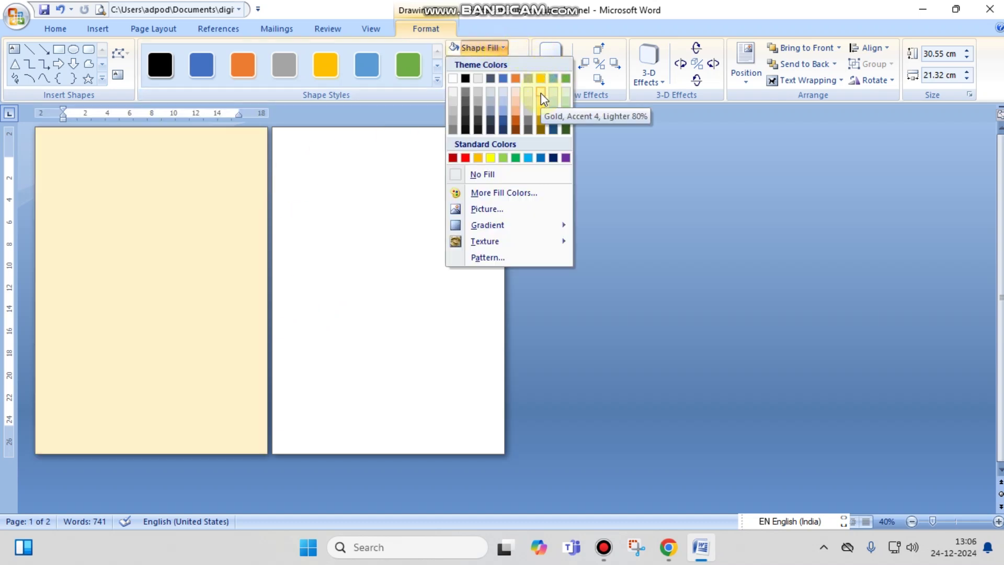
{"action": "left_click", "coordinate": [541, 92]}
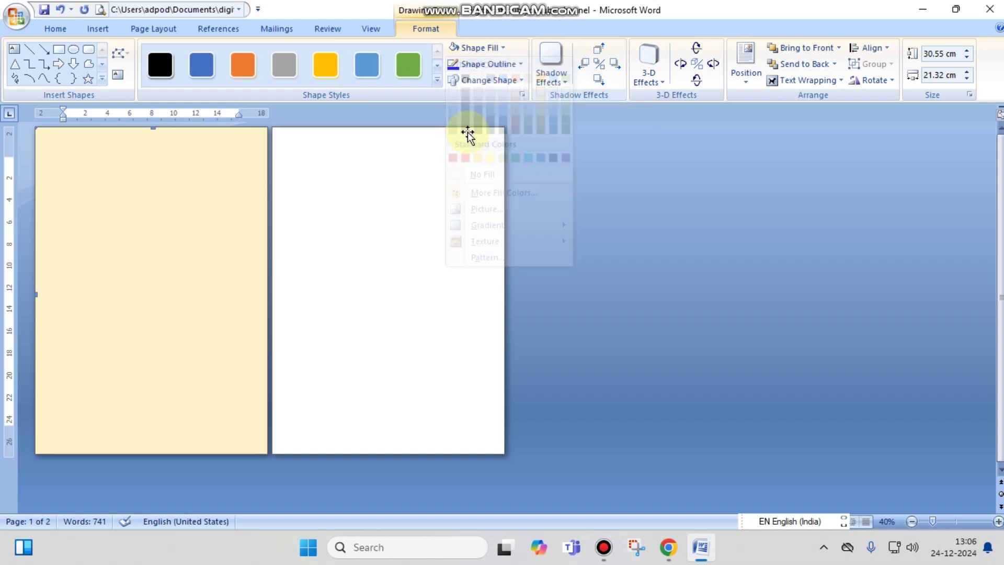
Step: Fill the rectangle on the second page with a light green theme color
{"action": "left_click", "coordinate": [397, 196]}
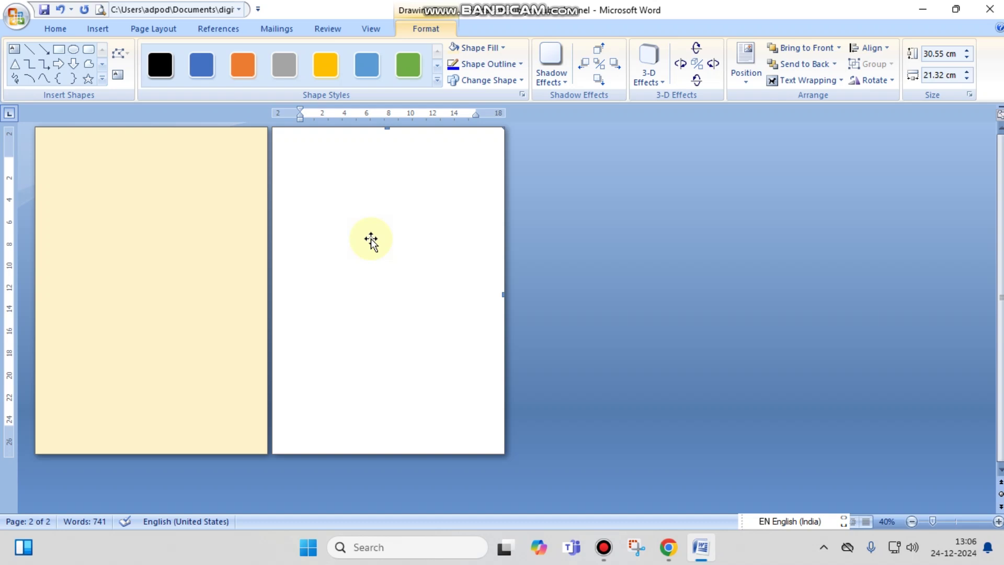
{"action": "left_click", "coordinate": [501, 46]}
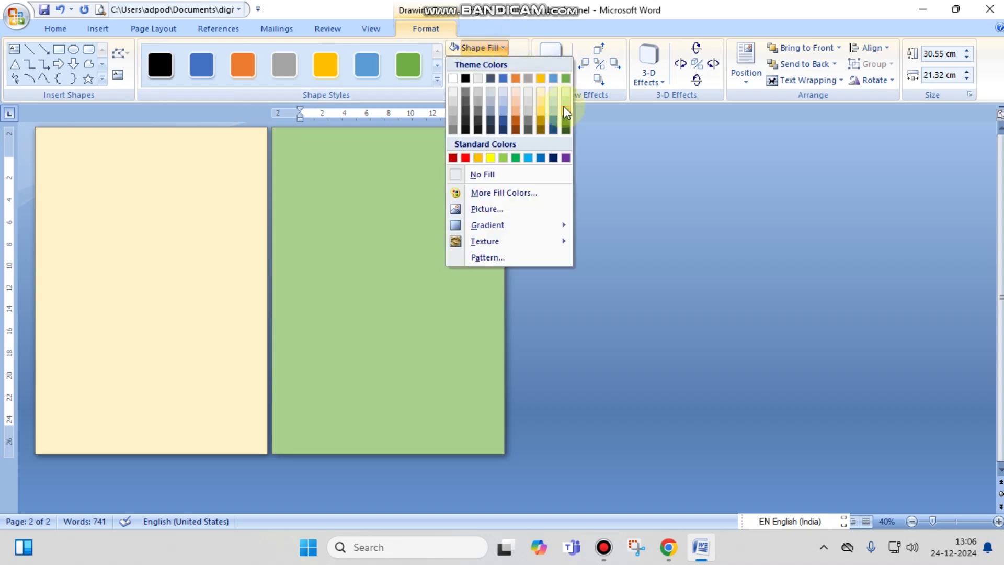
{"action": "left_click", "coordinate": [564, 102]}
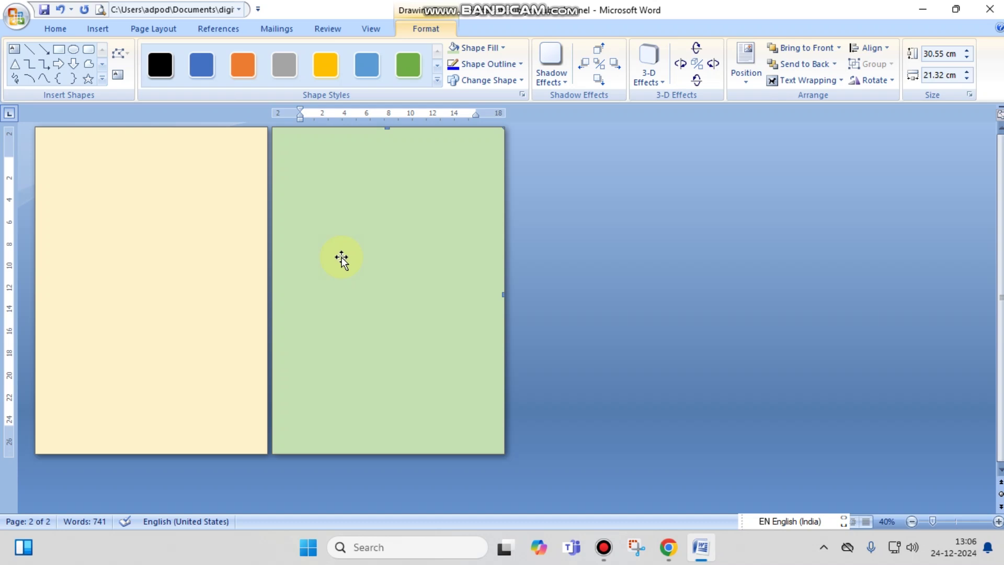
Step: Set the text wrapping of the gold rectangle on the first page to Behind Text
{"action": "left_click", "coordinate": [175, 245]}
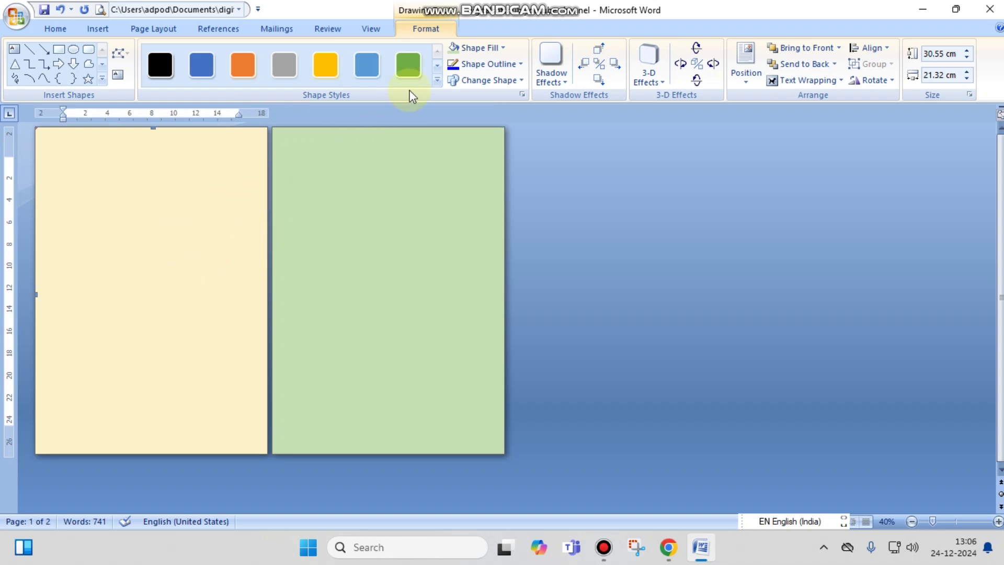
{"action": "left_click", "coordinate": [561, 234]}
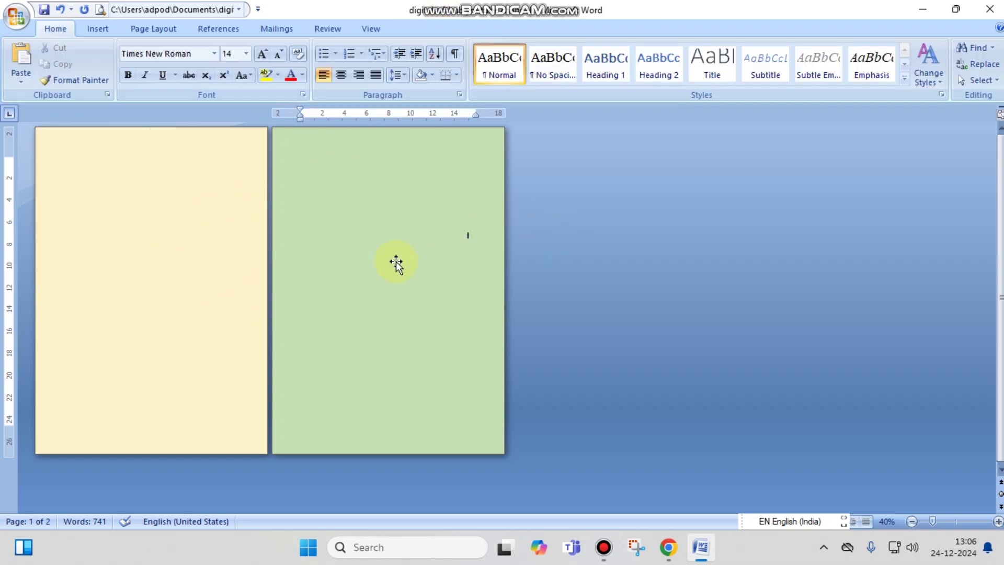
{"action": "left_click", "coordinate": [172, 238]}
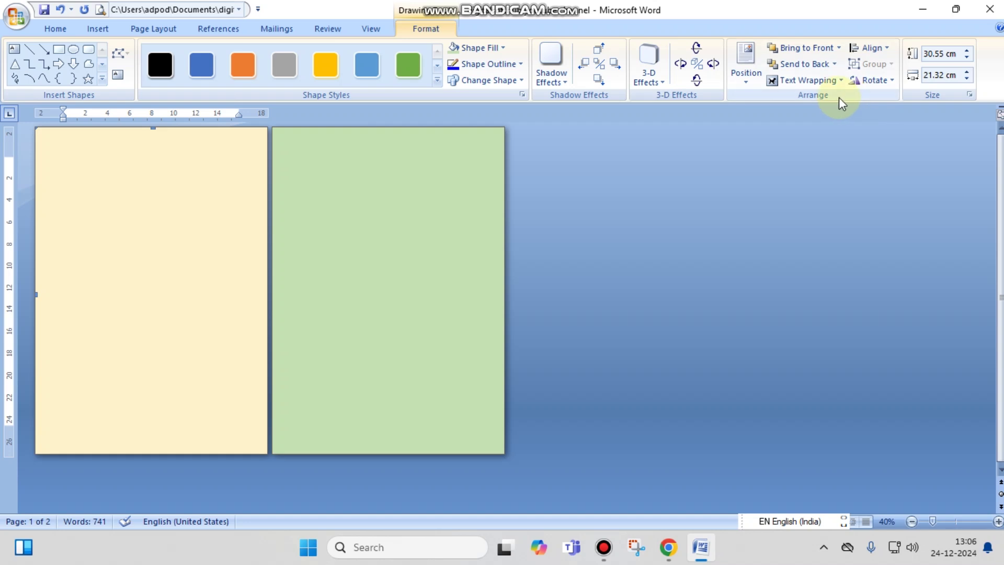
{"action": "left_click", "coordinate": [817, 81]}
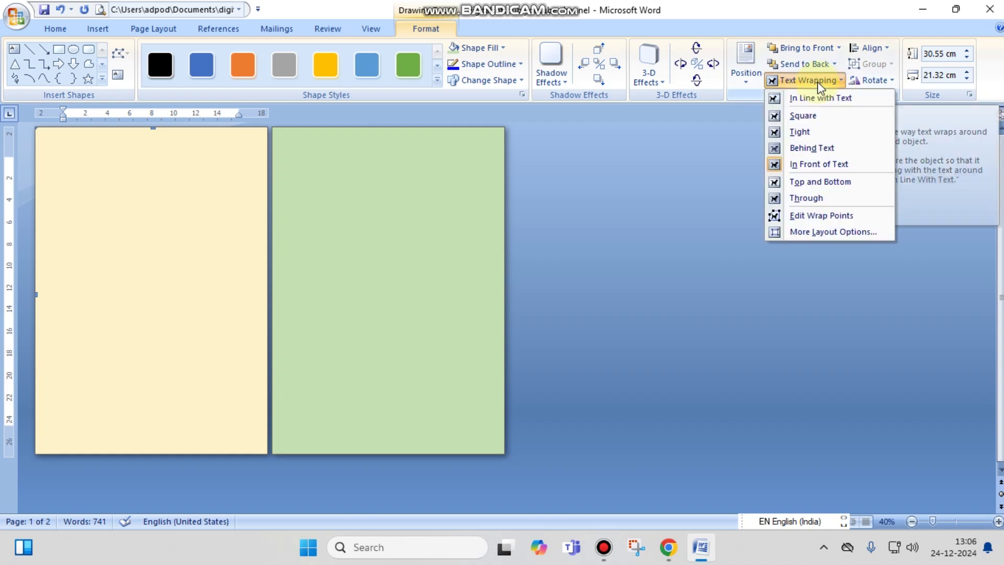
{"action": "left_click", "coordinate": [814, 149]}
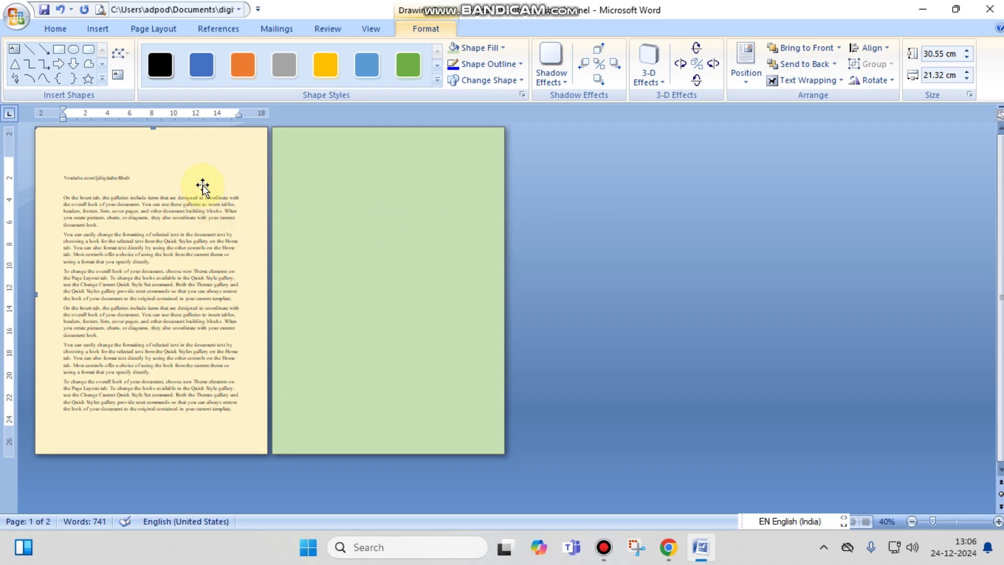
Step: Set the text wrapping of the green rectangle on the second page to Behind Text
{"action": "left_click", "coordinate": [357, 199]}
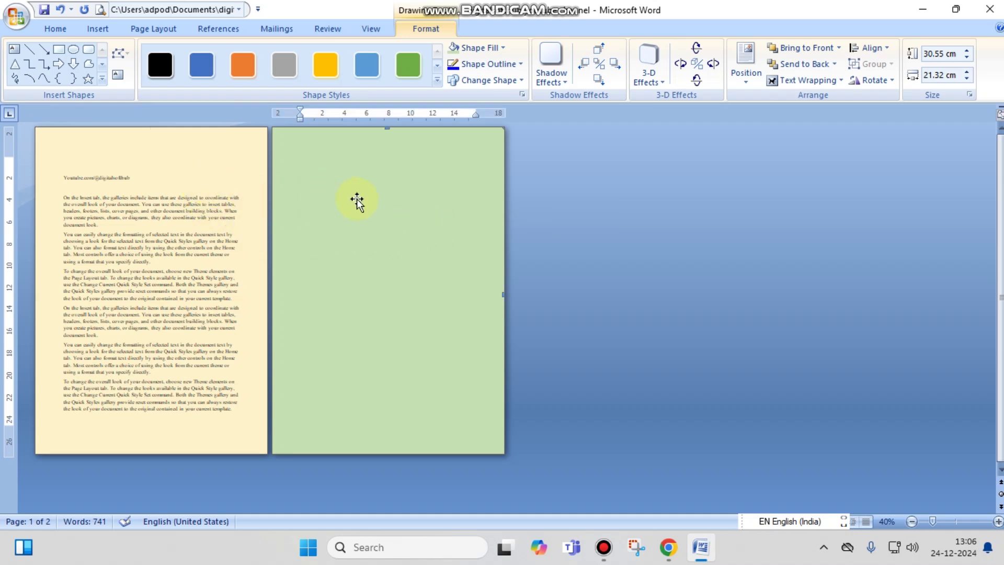
{"action": "left_click", "coordinate": [817, 83]}
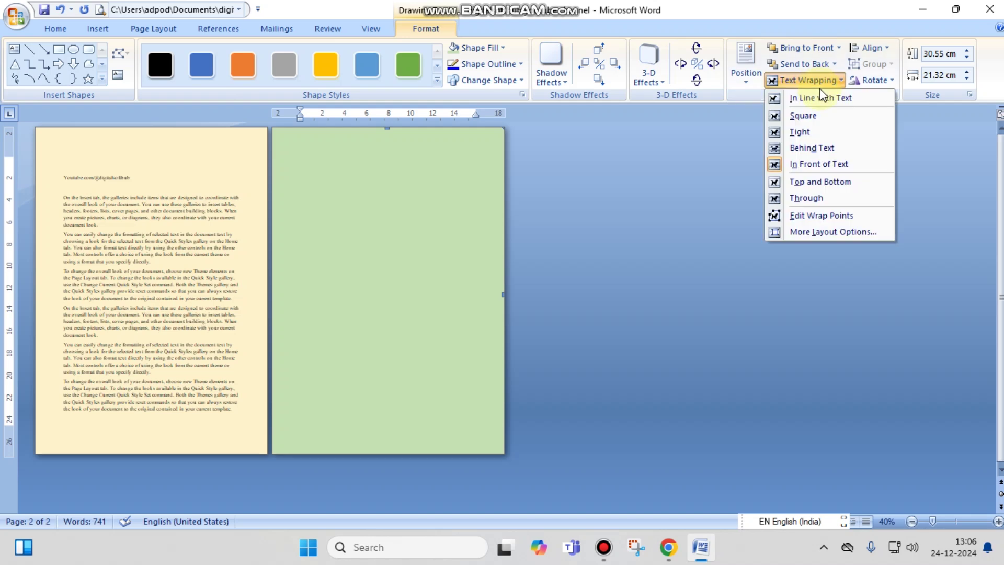
{"action": "left_click", "coordinate": [818, 151]}
{"action": "left_click", "coordinate": [667, 259]}
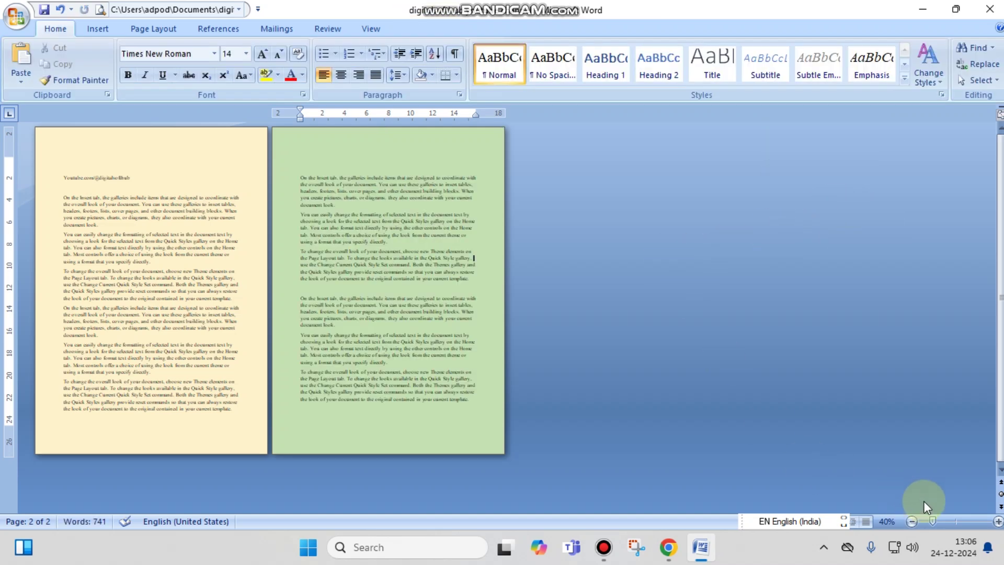
Step: Examine both pages at 100% zoom to check their background colors and the readability of the text
{"action": "left_click", "coordinate": [996, 522]}
{"action": "left_click", "coordinate": [996, 522]}
{"action": "left_click", "coordinate": [996, 522]}
{"action": "left_click", "coordinate": [995, 521]}
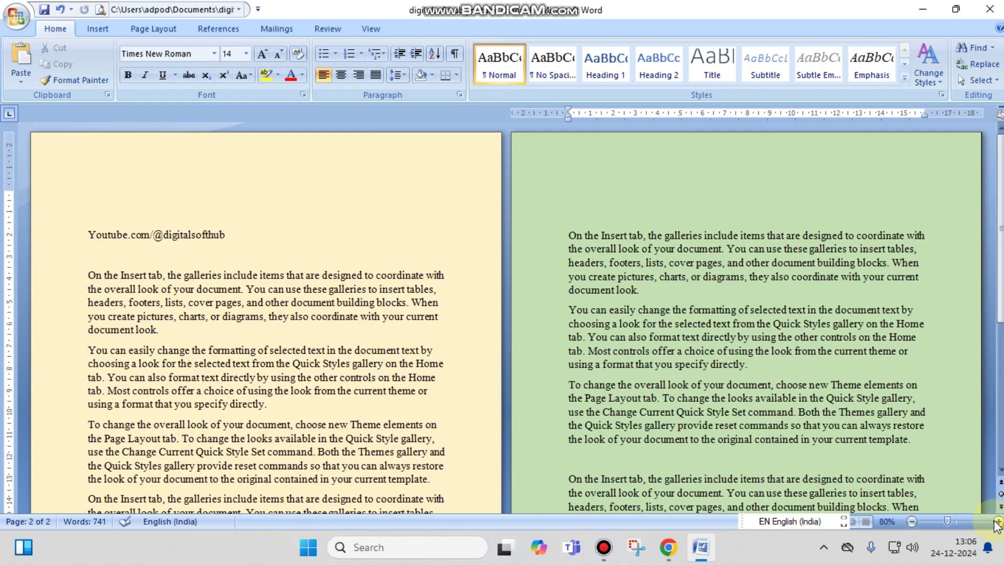
{"action": "left_click", "coordinate": [996, 521]}
{"action": "left_click", "coordinate": [996, 521]}
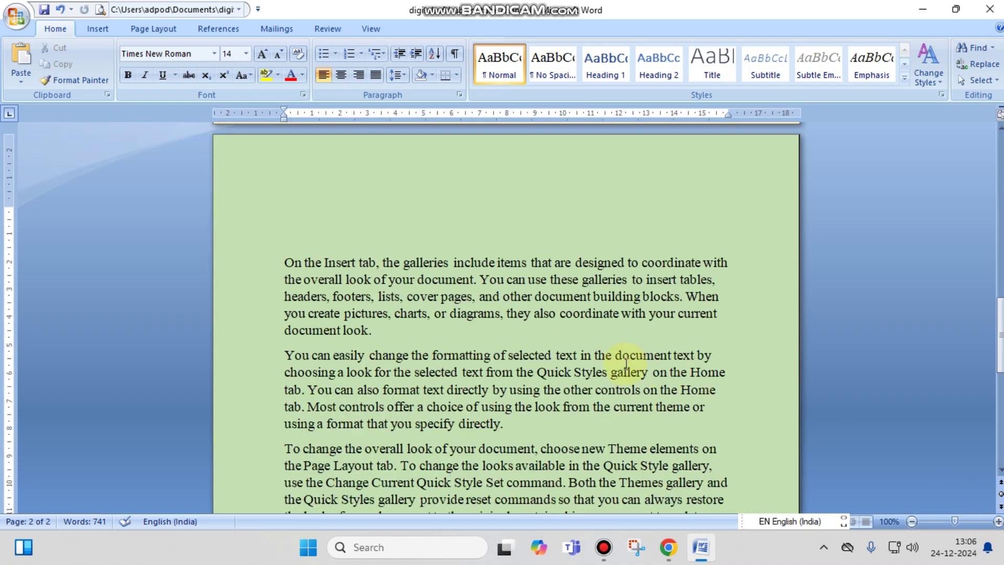
{"action": "scroll", "coordinate": [572, 352], "scroll_direction": "up", "scroll_amount": 3}
{"action": "scroll", "coordinate": [572, 352], "scroll_direction": "up", "scroll_amount": 10}
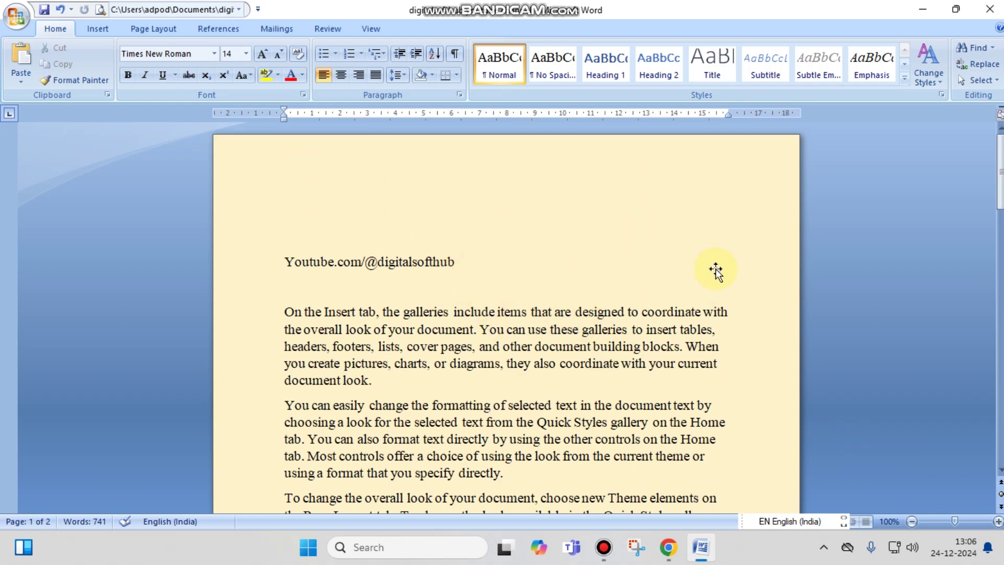
{"action": "scroll", "coordinate": [710, 392], "scroll_direction": "down", "scroll_amount": 10}
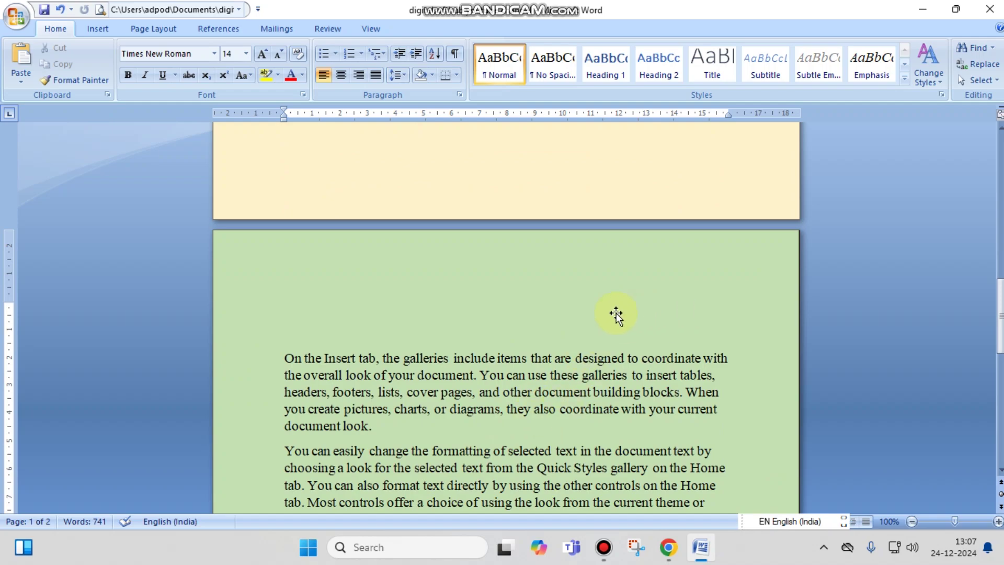
{"action": "scroll", "coordinate": [710, 343], "scroll_direction": "down", "scroll_amount": 3}
{"action": "scroll", "coordinate": [709, 353], "scroll_direction": "up", "scroll_amount": 7}
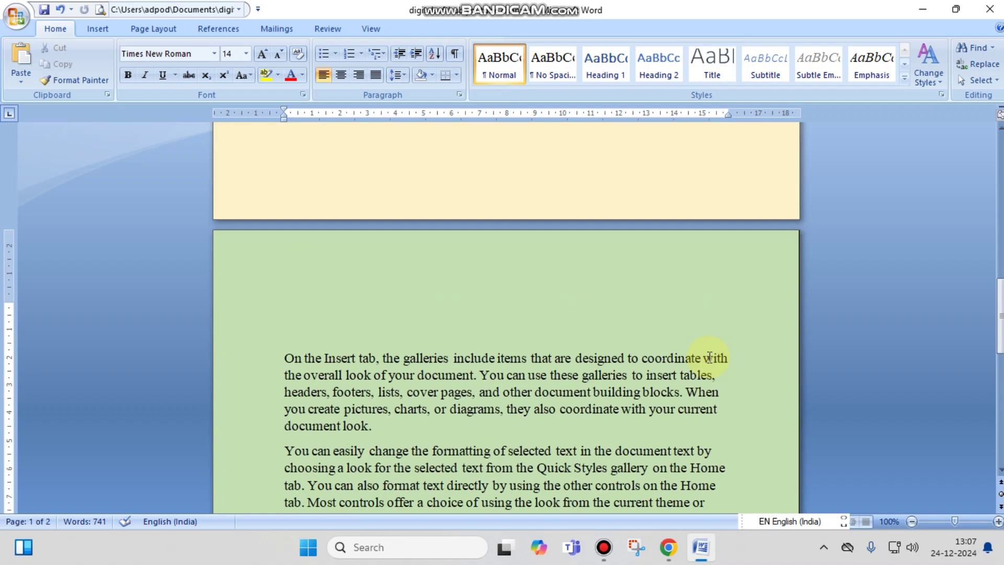
{"action": "scroll", "coordinate": [710, 354], "scroll_direction": "up", "scroll_amount": 8}
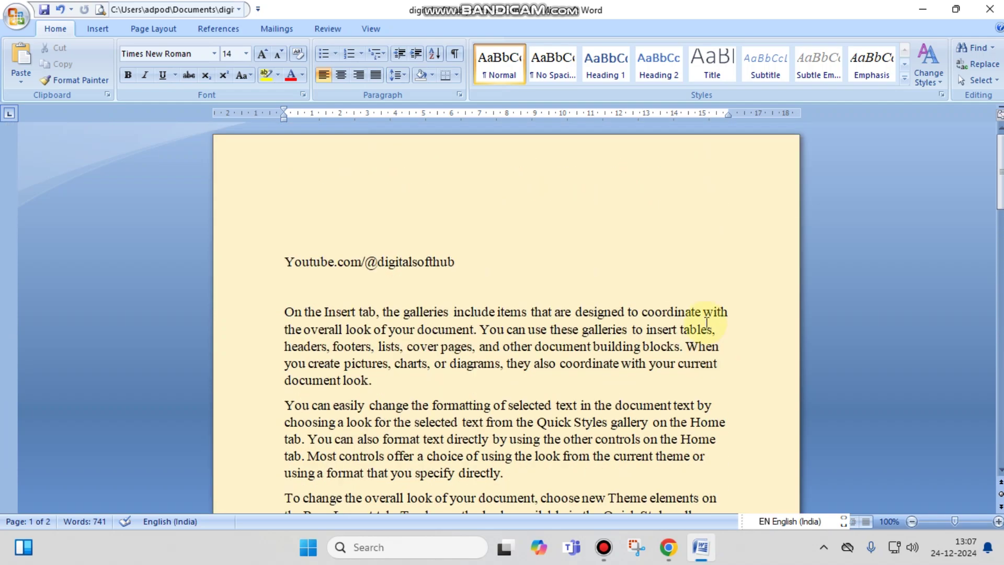
{"action": "mouse_move", "coordinate": [700, 229]}
{"action": "left_mouse_down"}
{"action": "mouse_move", "coordinate": [702, 254]}
{"action": "mouse_move", "coordinate": [694, 209]}
{"action": "mouse_move", "coordinate": [669, 211]}
{"action": "mouse_move", "coordinate": [708, 213]}
{"action": "left_mouse_up"}
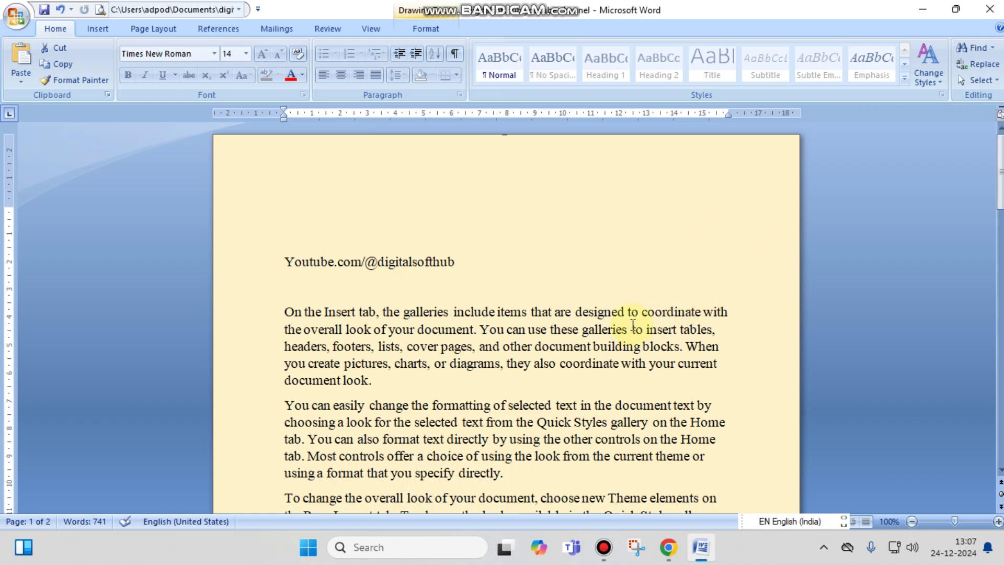